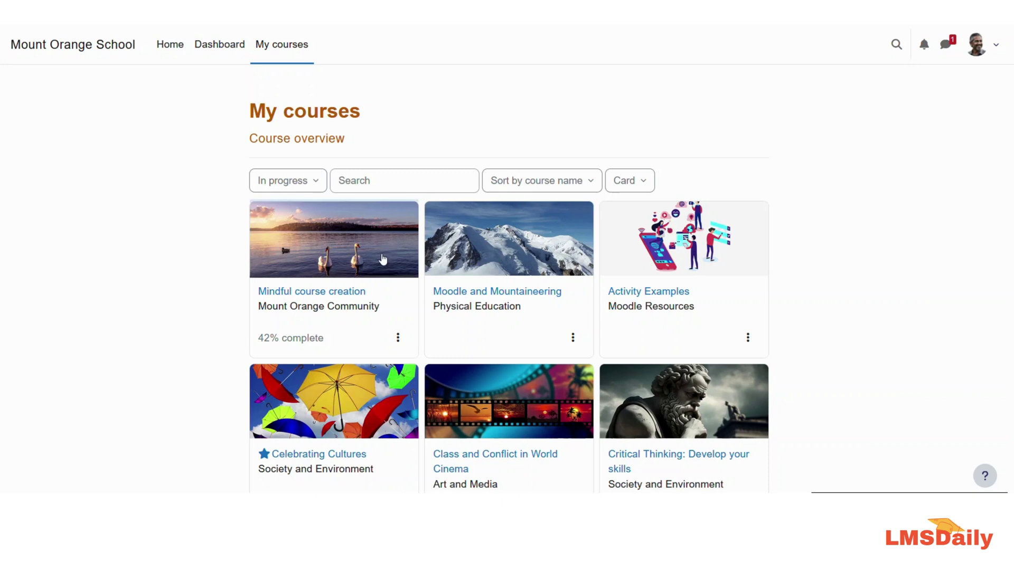
- Open the Mindful course creation course and go to its question bank
click(383, 259)
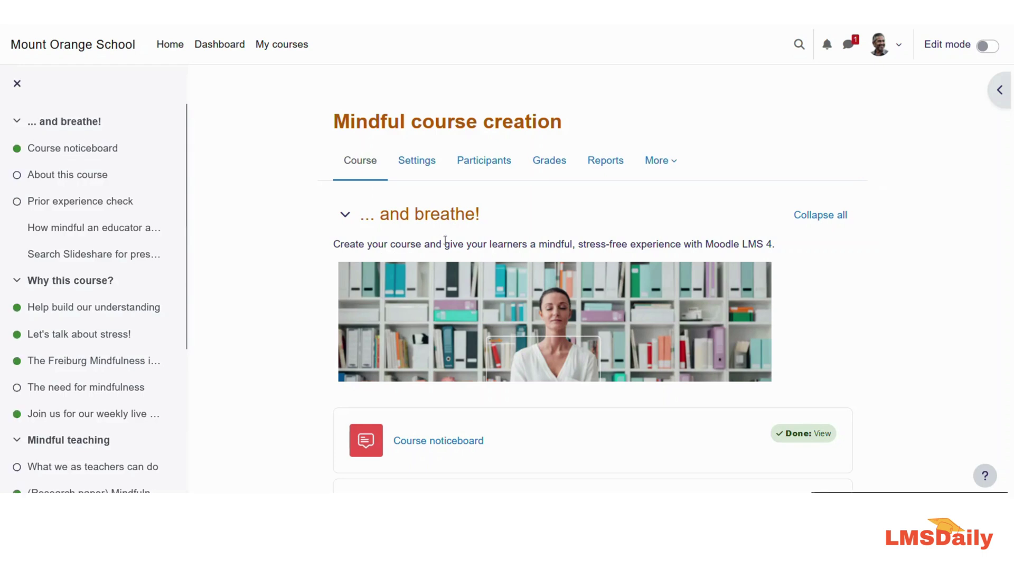
click(673, 160)
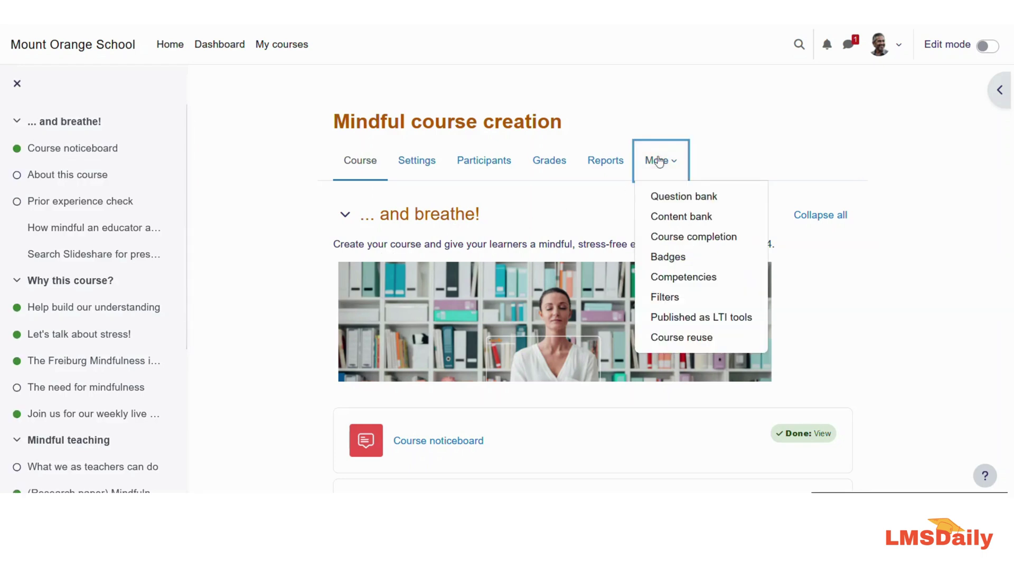
click(653, 197)
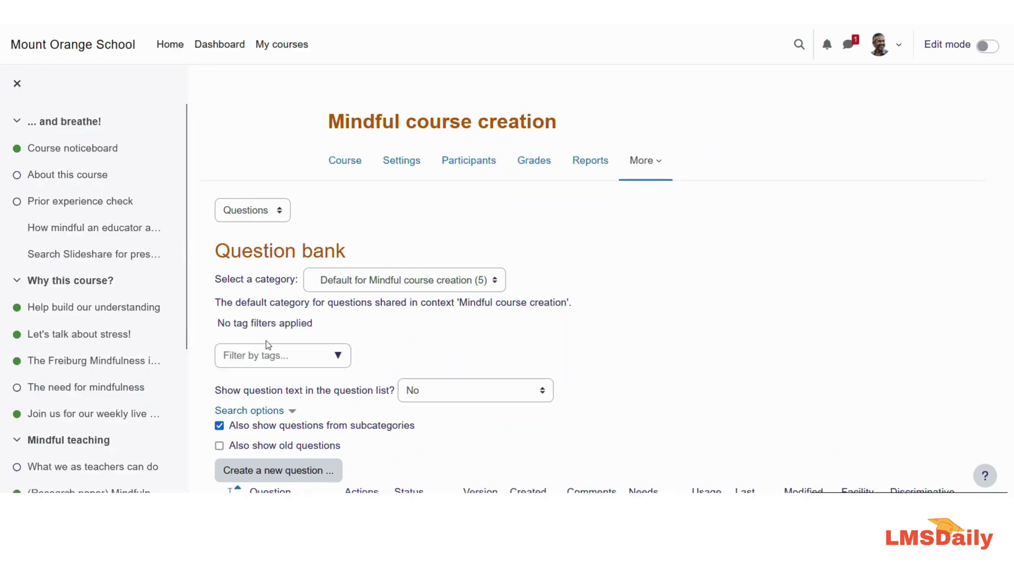
scroll(274, 317, down, 4)
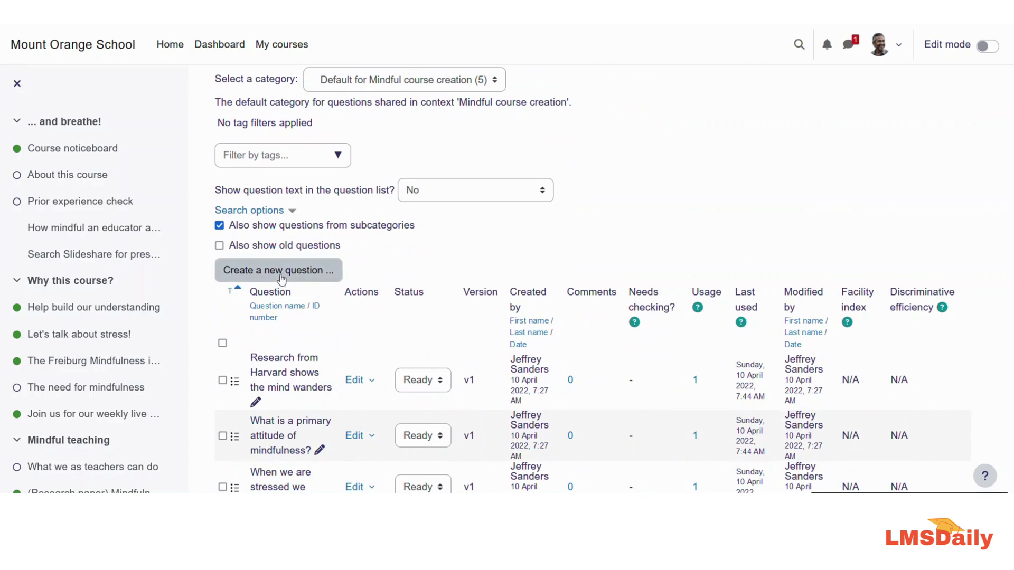
- Start a new question of type Drag and drop into text
click(282, 272)
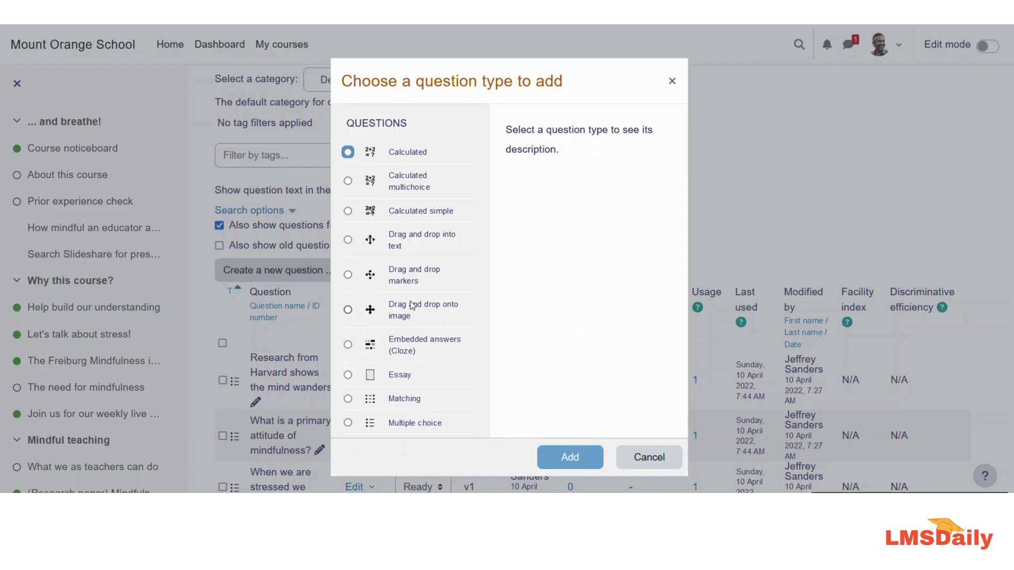
click(438, 242)
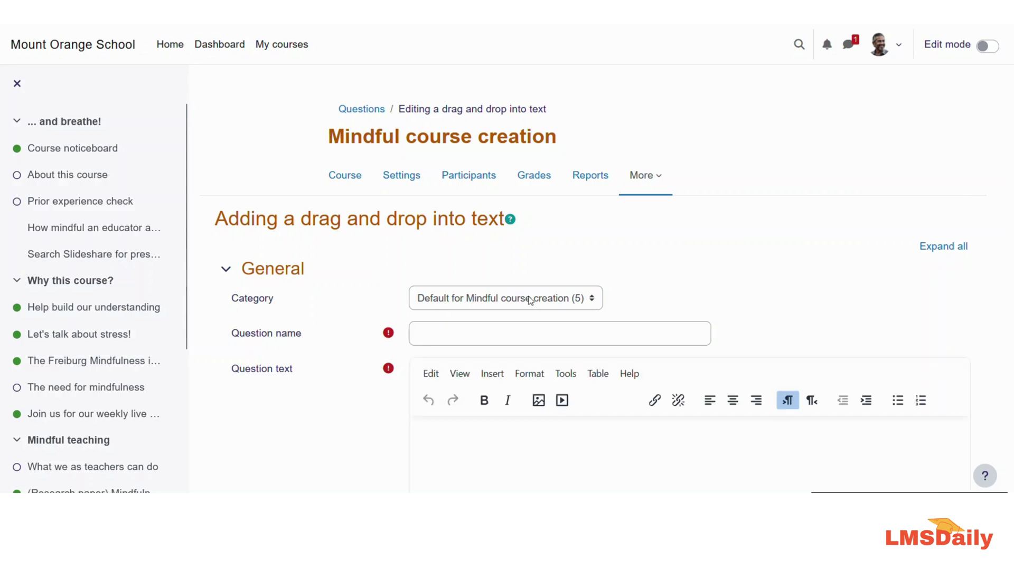
- Enter 'English Language' as the question name
click(439, 330)
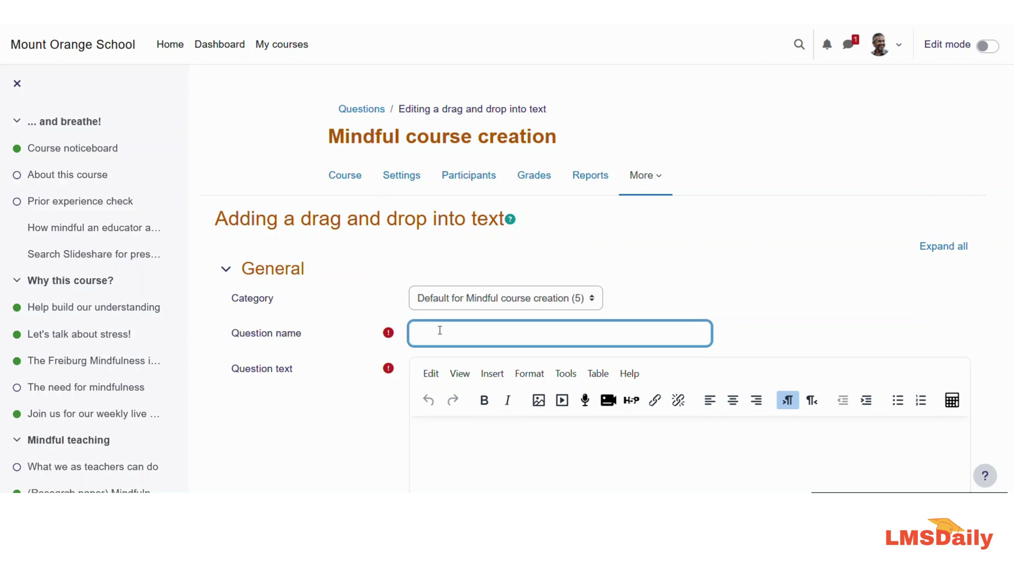
text(English Language)
scroll(458, 268, down, 2)
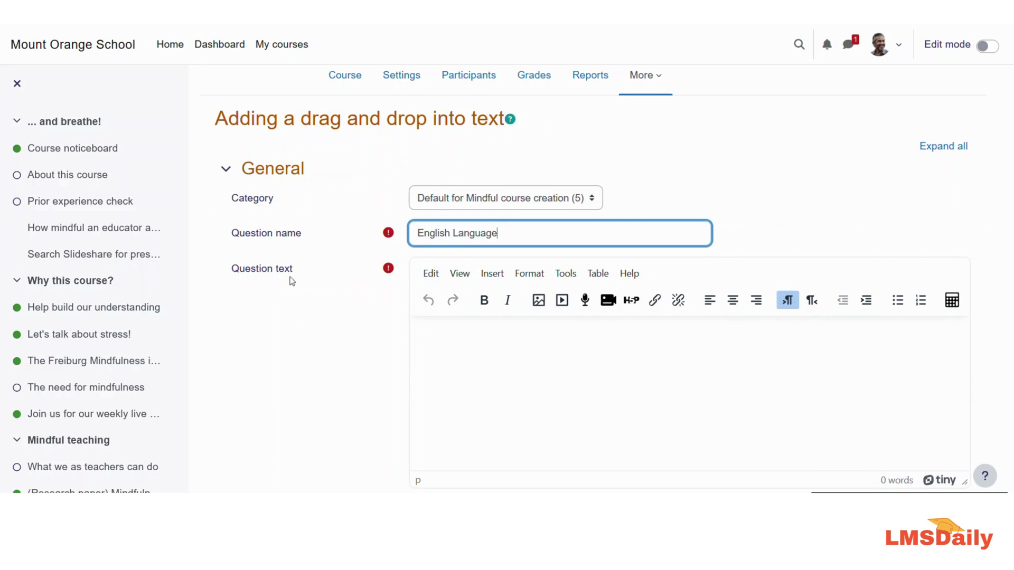
click(431, 332)
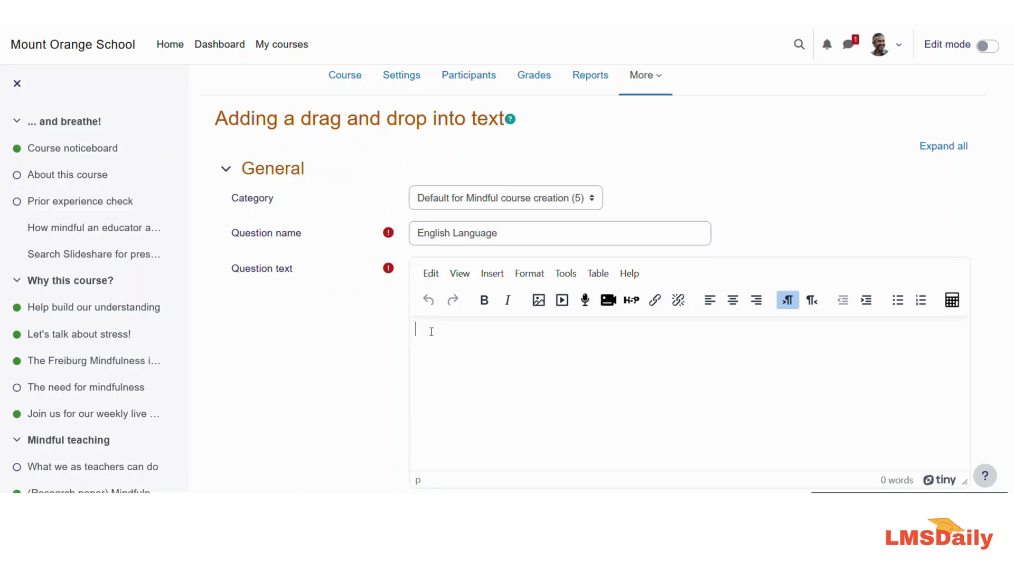
- Enter the question text 'Johnny wants to [[1]] with [[2]] friends. He want to do [[3]] with them.'
text(Johnny wants to)
text([[1]])
text(with )
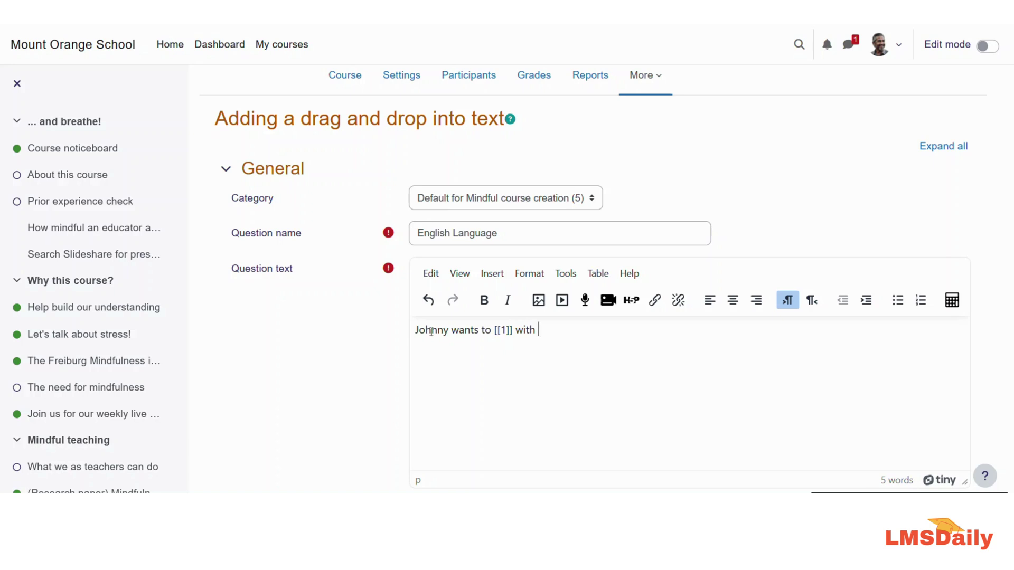
text([[2]] friends. He want)
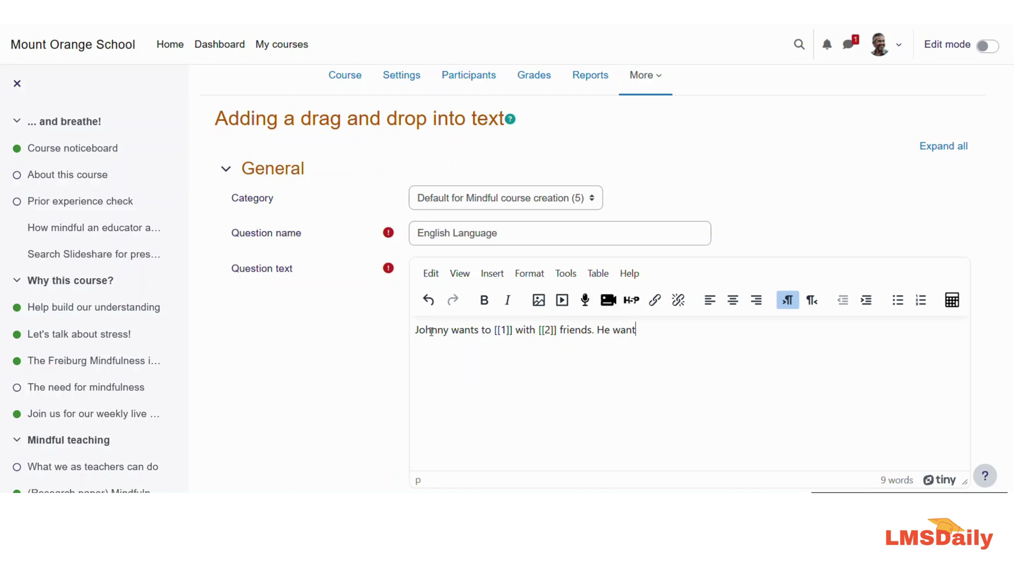
text( to do [[3]] with them.)
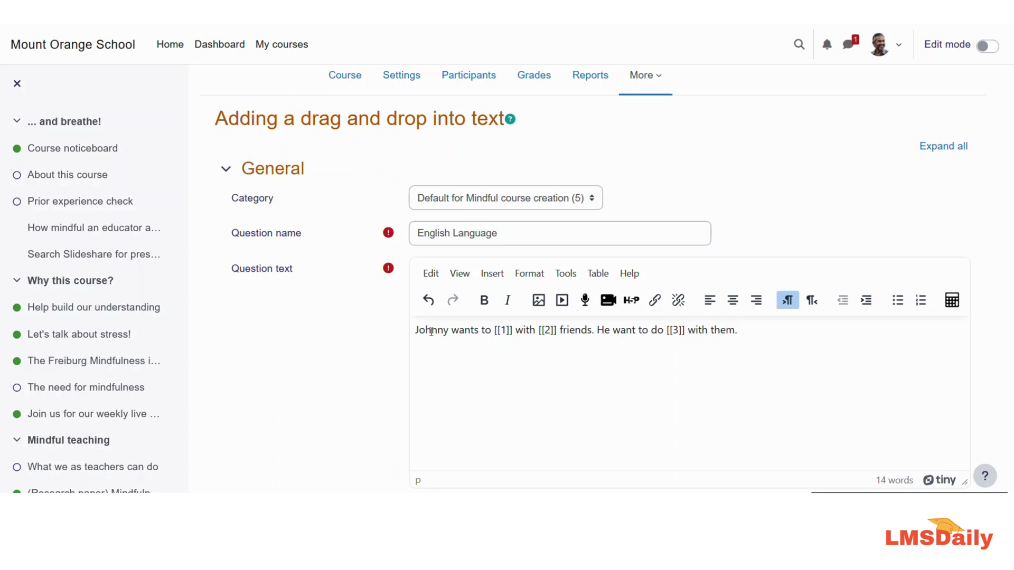
scroll(229, 361, down, 4)
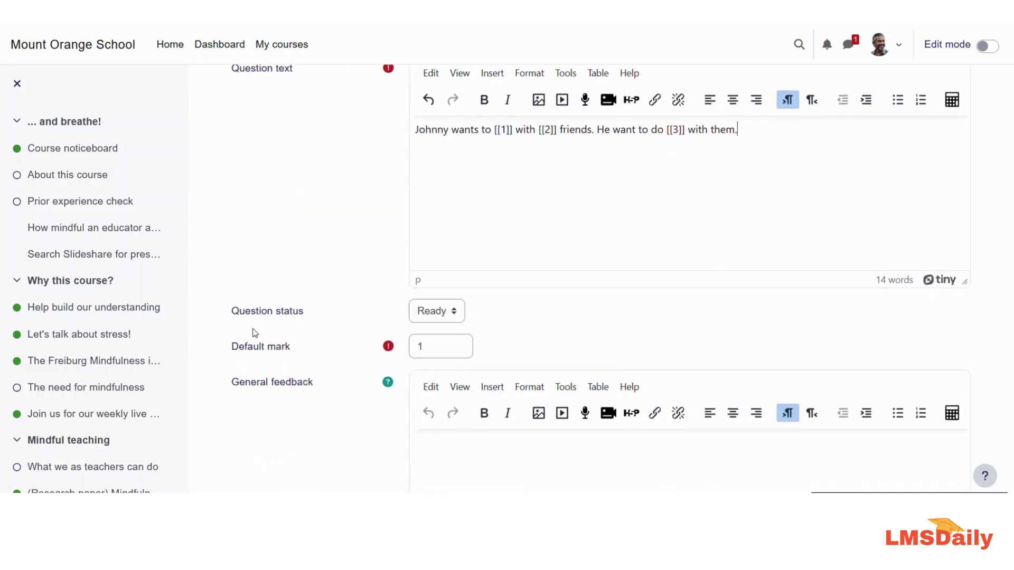
- Change the question status from Ready to Draft
click(428, 316)
click(428, 354)
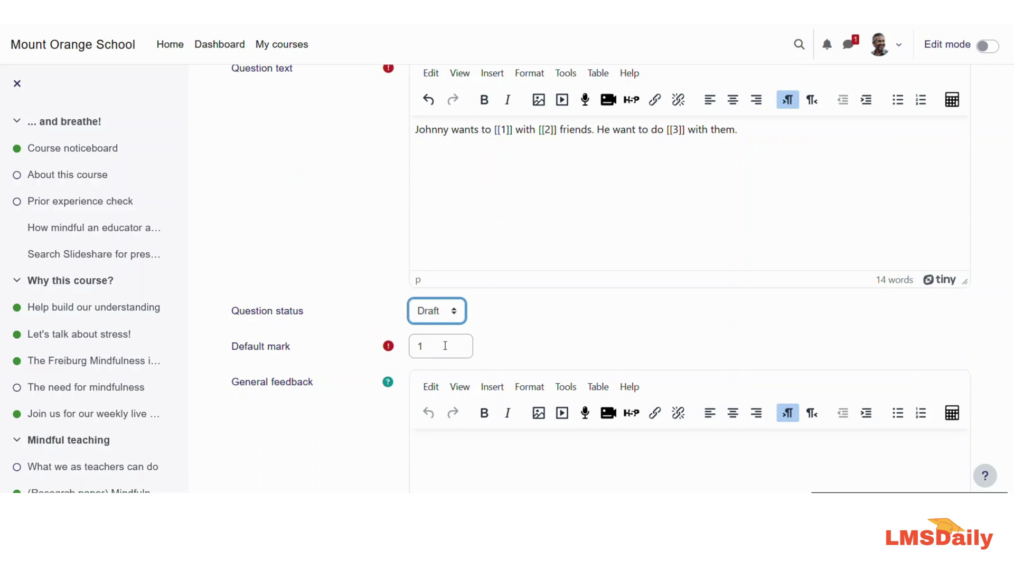
scroll(348, 344, down, 2)
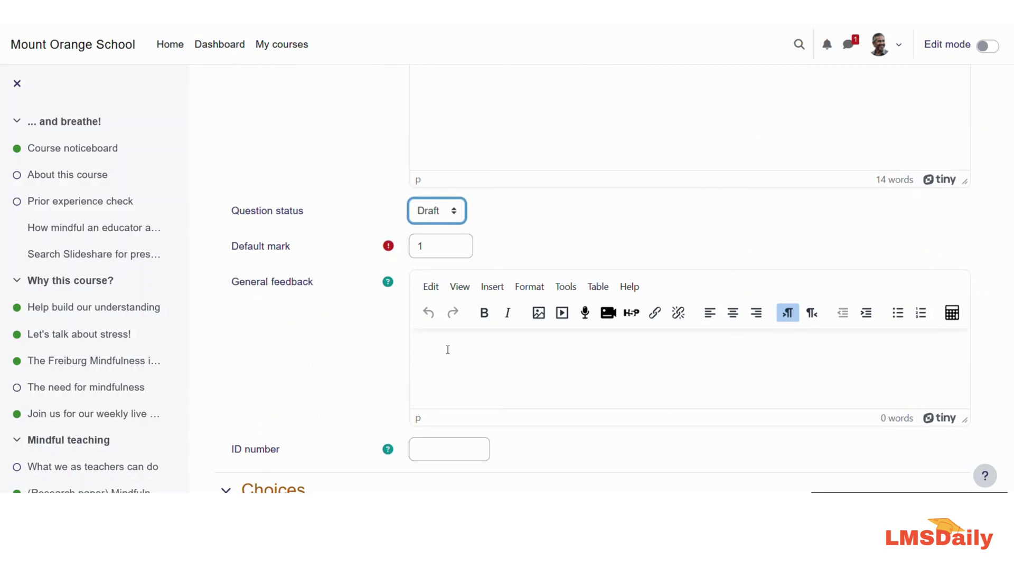
scroll(335, 344, down, 4)
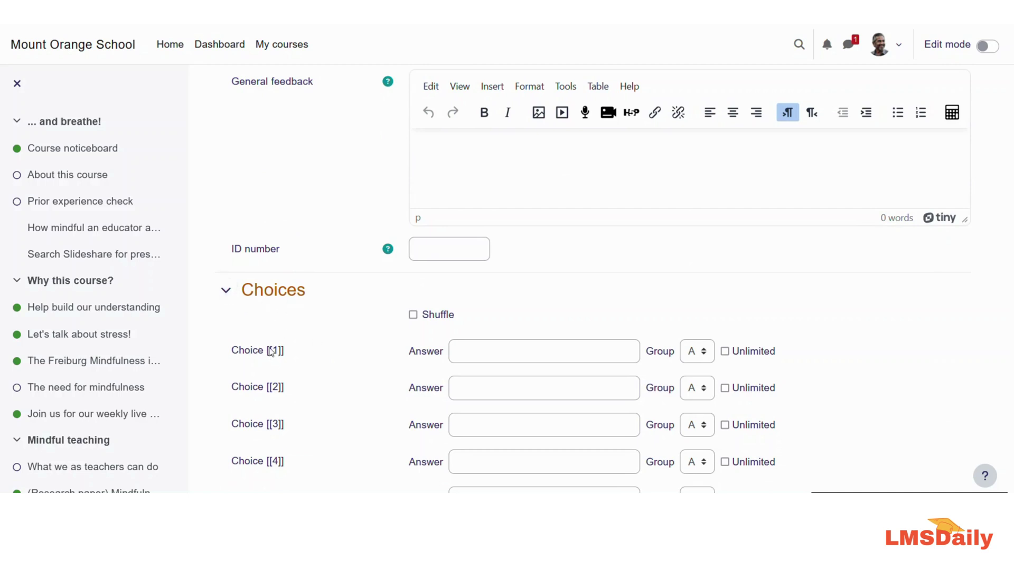
- Enter choices playing, his and swimming, with swimming in group B
click(481, 356)
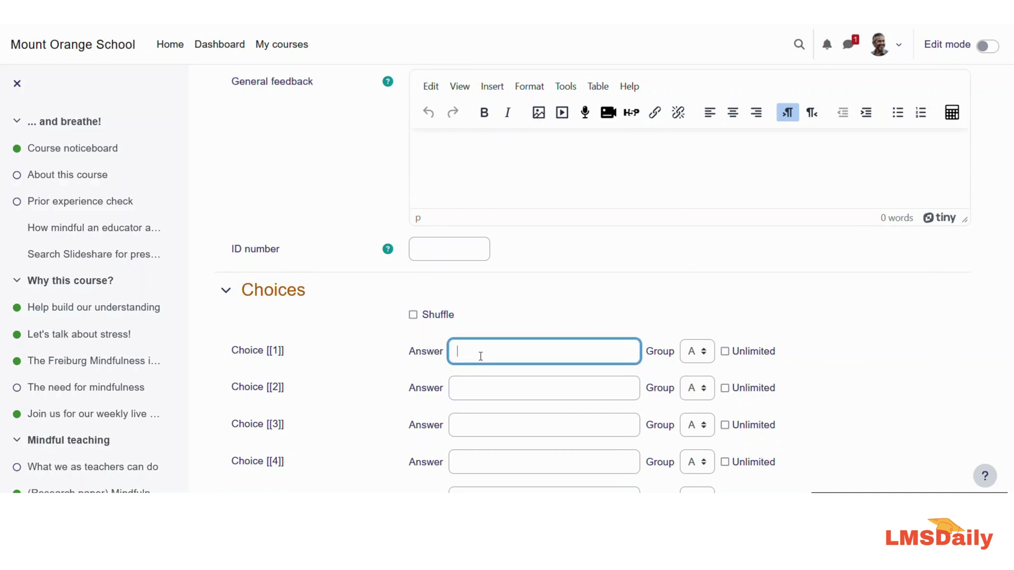
text(playin)
text(g)
click(471, 389)
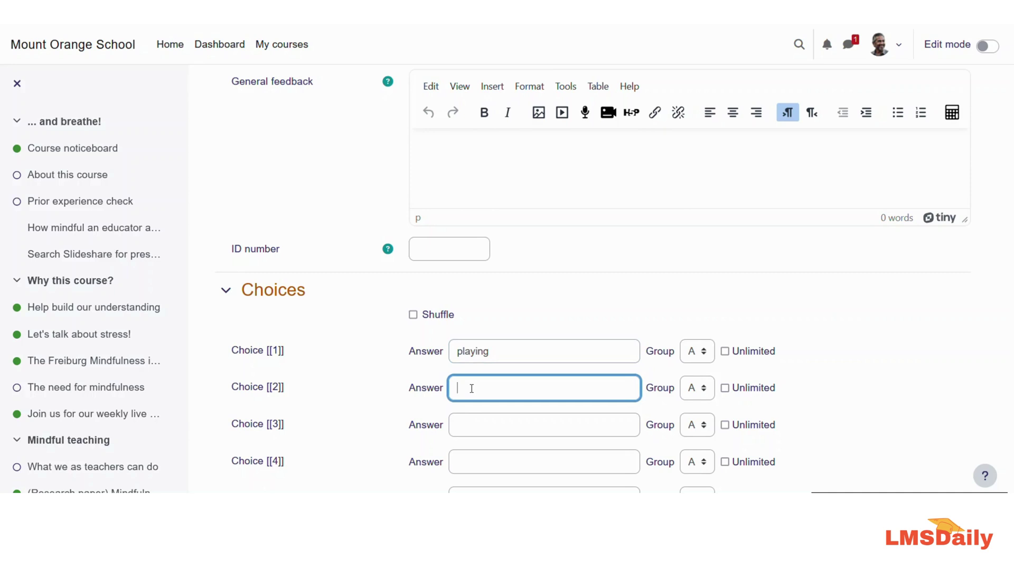
text(his)
scroll(472, 389, down, 2)
click(471, 335)
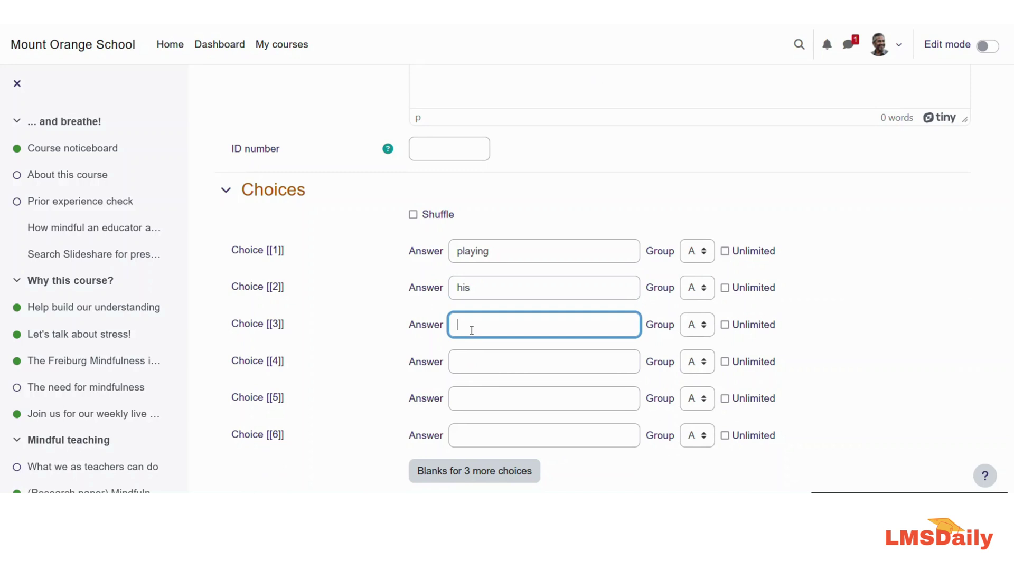
text(swimming)
click(704, 327)
click(696, 367)
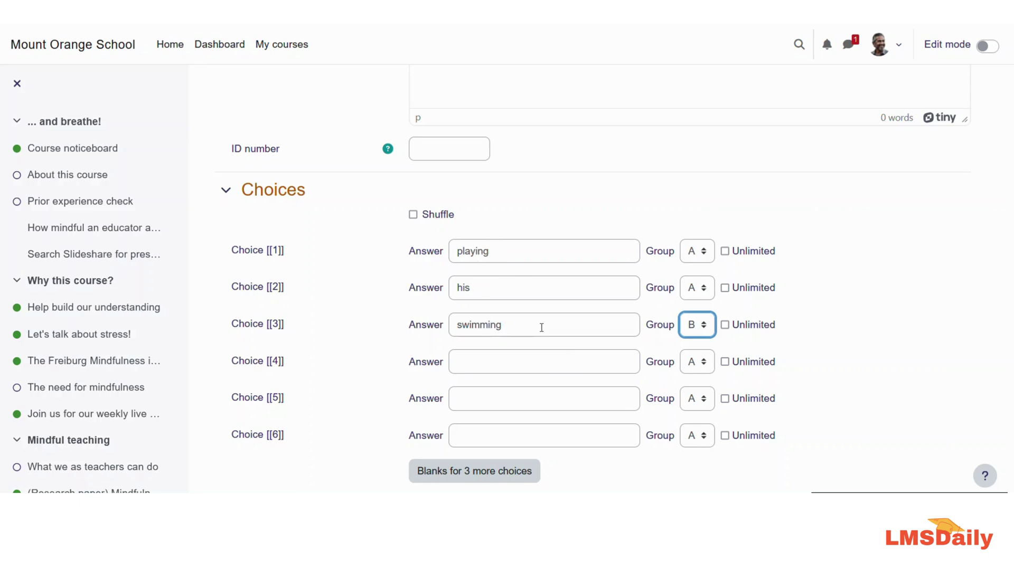
- Enter choices running (group B), play and her
click(512, 365)
text(running)
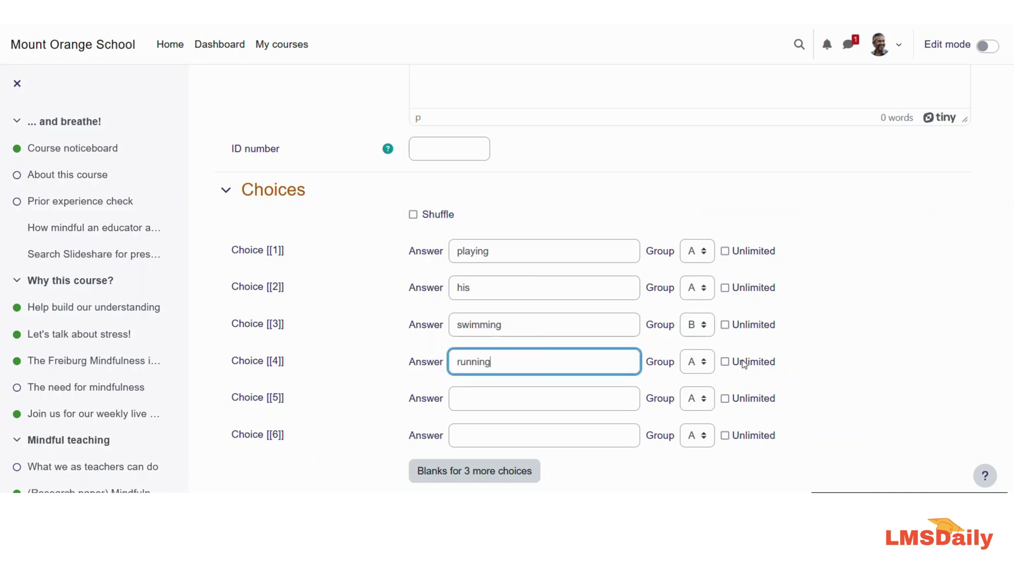
click(693, 364)
click(688, 227)
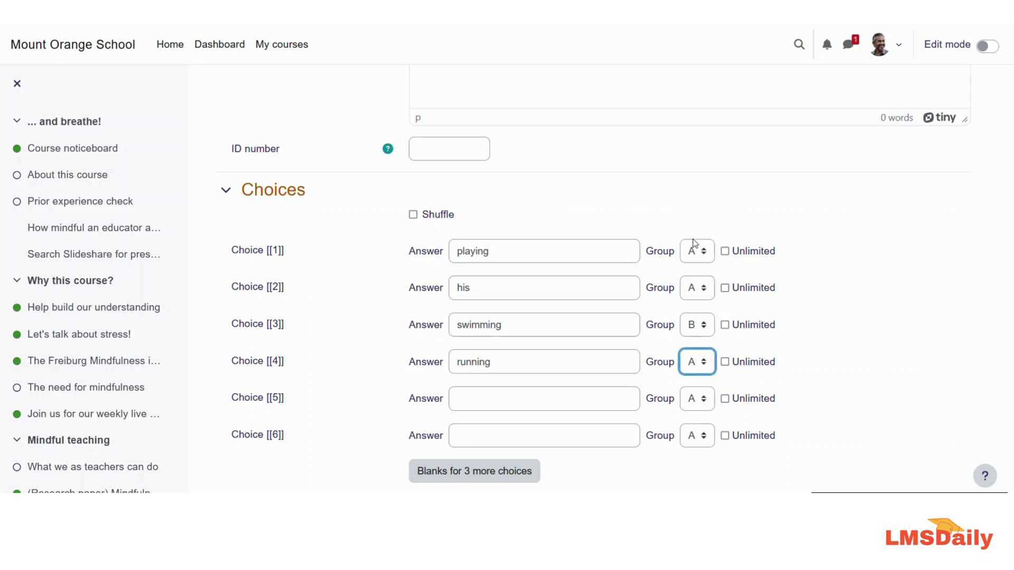
click(512, 396)
text(play)
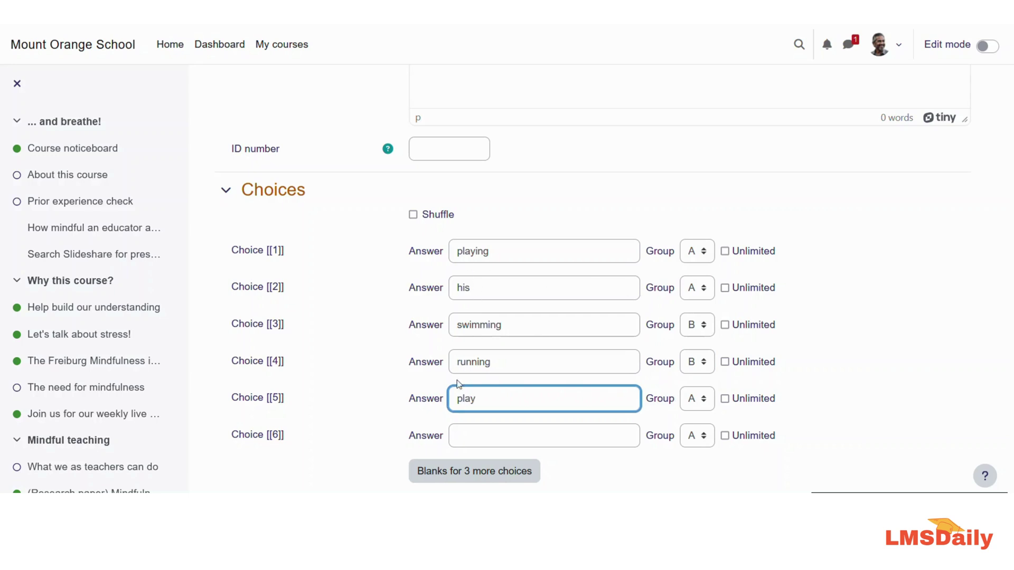
click(468, 432)
text(her)
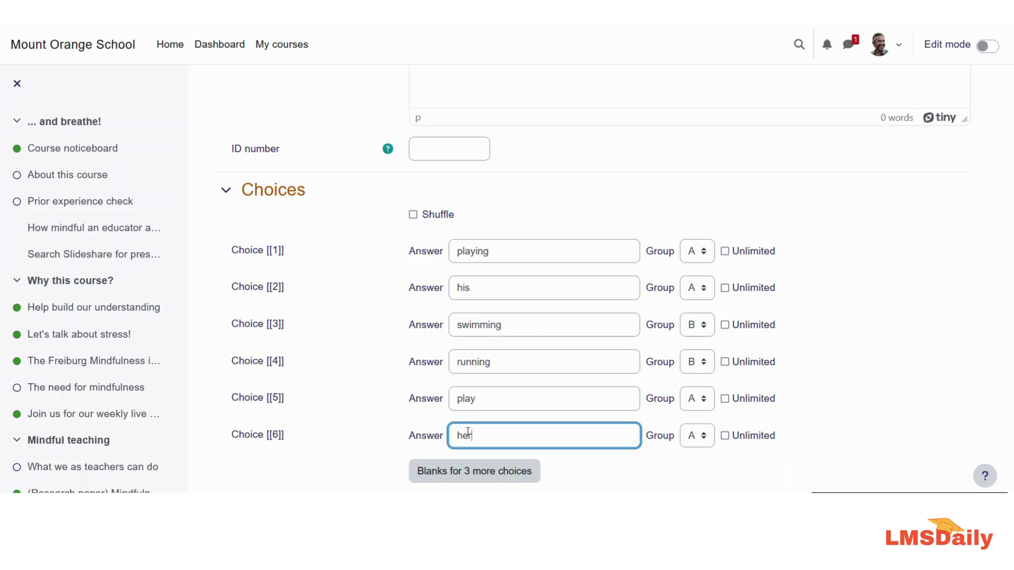
- Save the English Language question as a draft in the question bank
click(306, 441)
scroll(359, 398, down, 4)
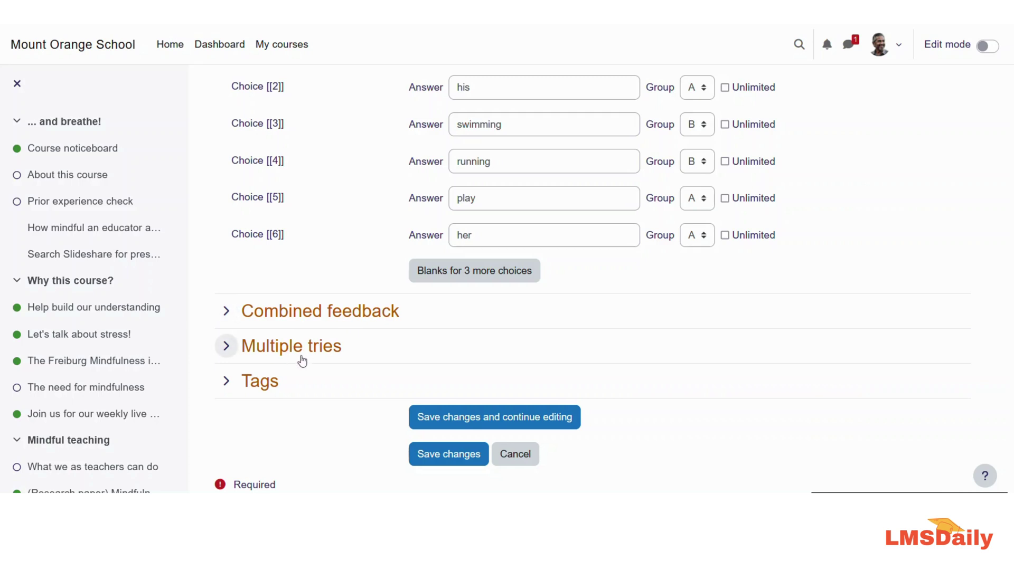
click(450, 457)
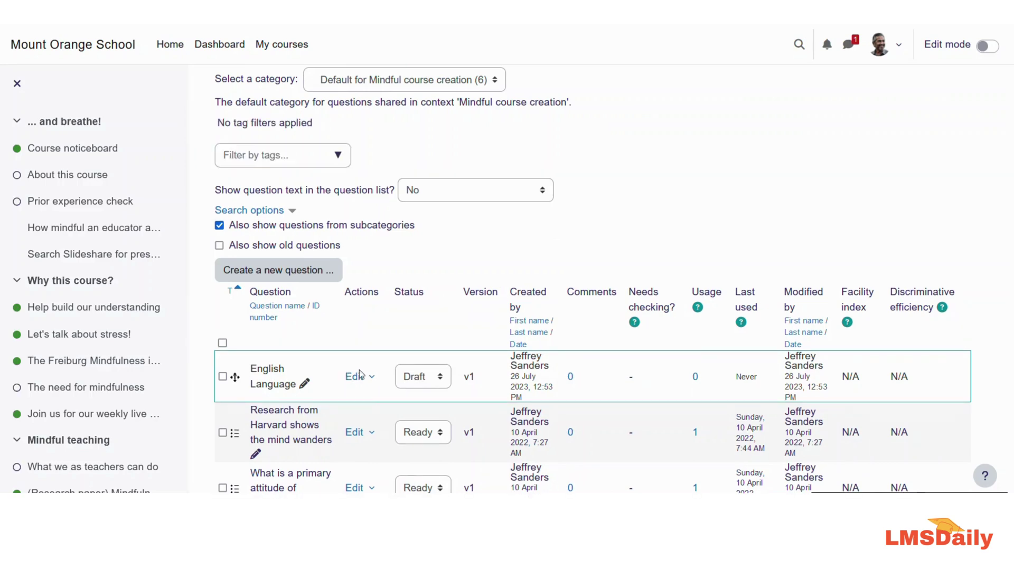
- Preview the English Language question from its row's Edit menu
click(360, 378)
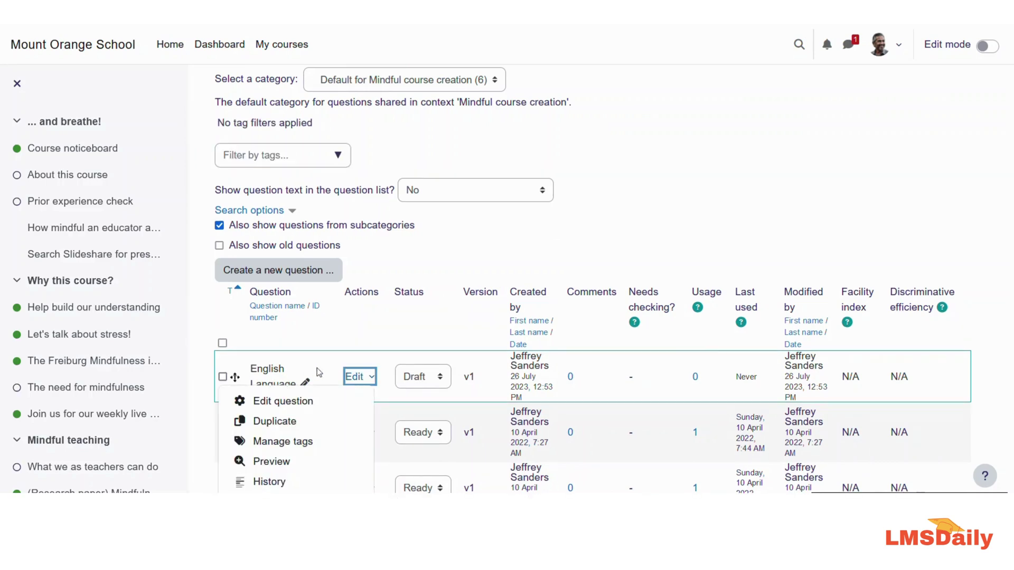
scroll(301, 358, down, 2)
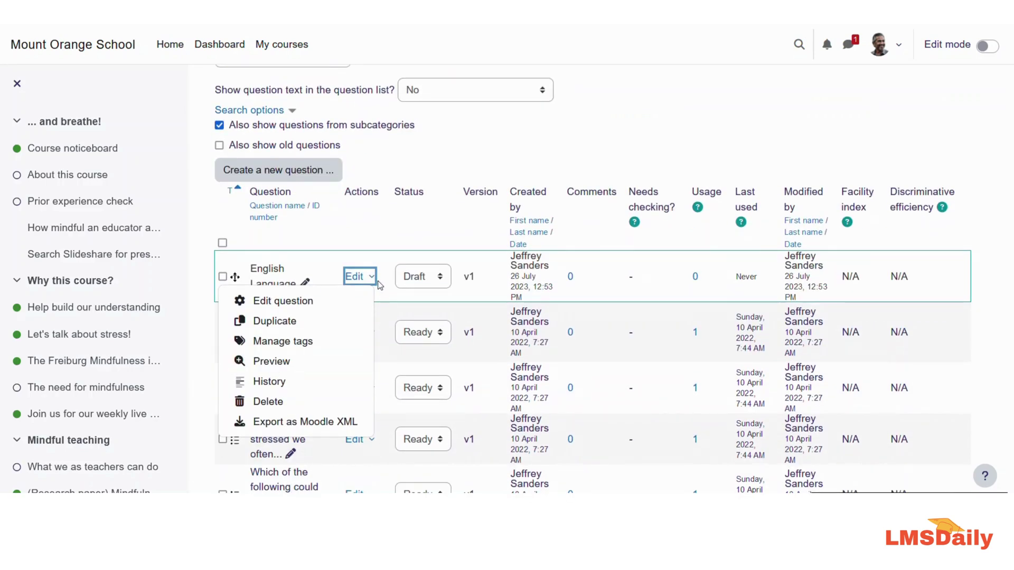
click(283, 364)
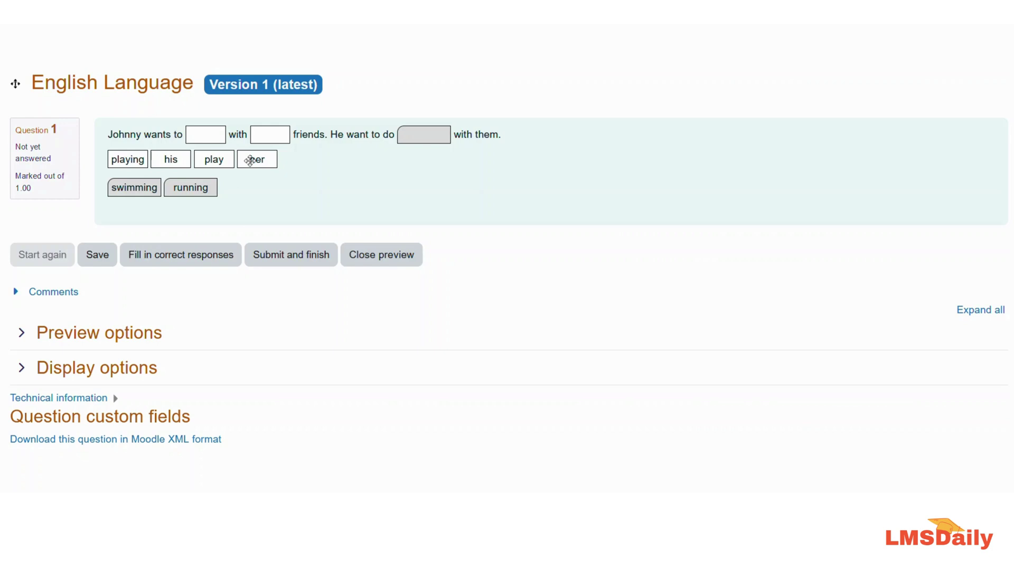
- Drag 'play' into the first gap and 'swimming' into the third gap
mouse_move(129, 162)
mouse_down()
mouse_move(208, 138)
mouse_move(132, 160)
mouse_up()
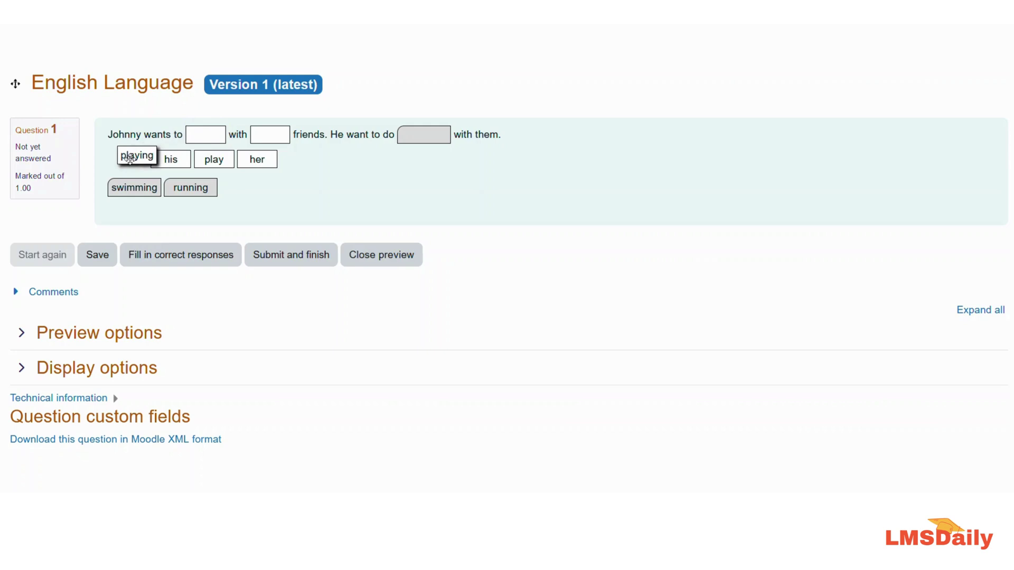
mouse_move(200, 160)
mouse_down()
mouse_move(195, 142)
mouse_move(208, 163)
mouse_up()
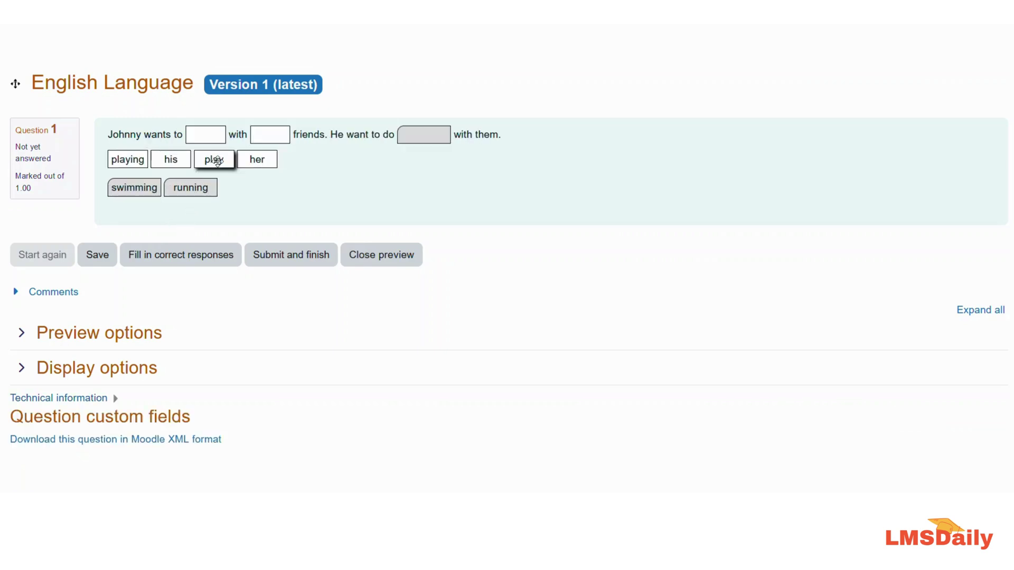
drag(214, 160, 213, 139)
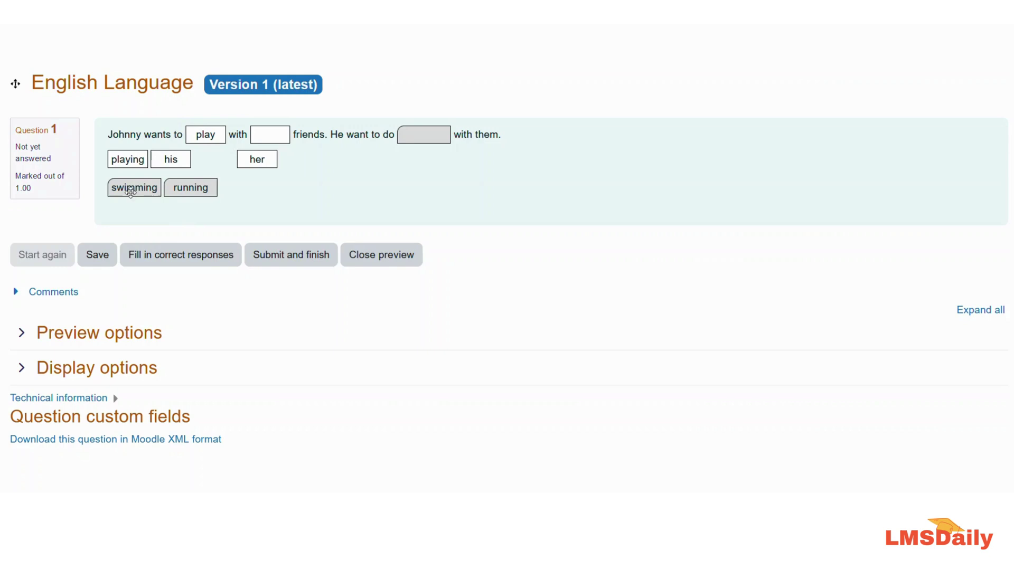
drag(126, 188, 423, 138)
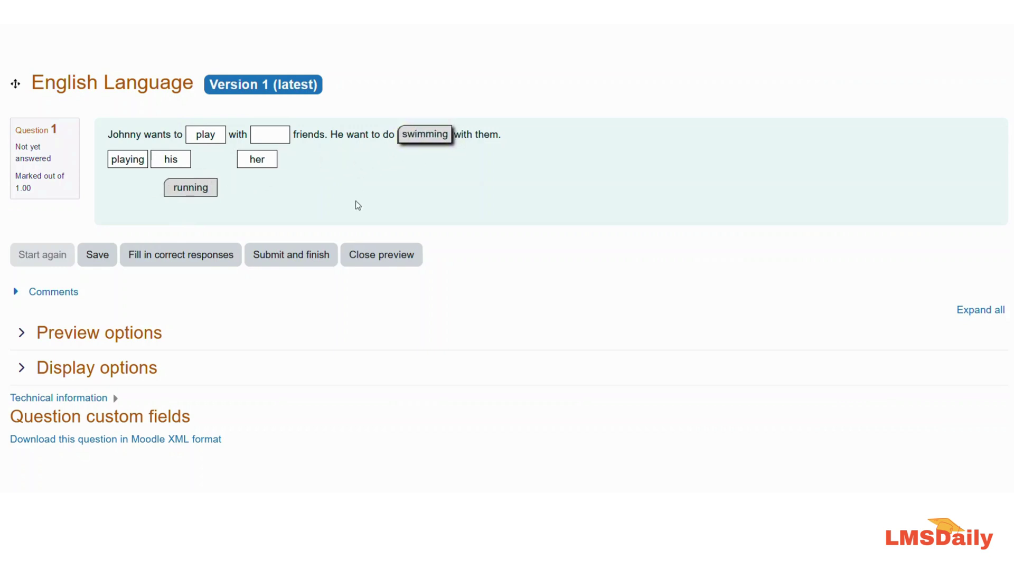